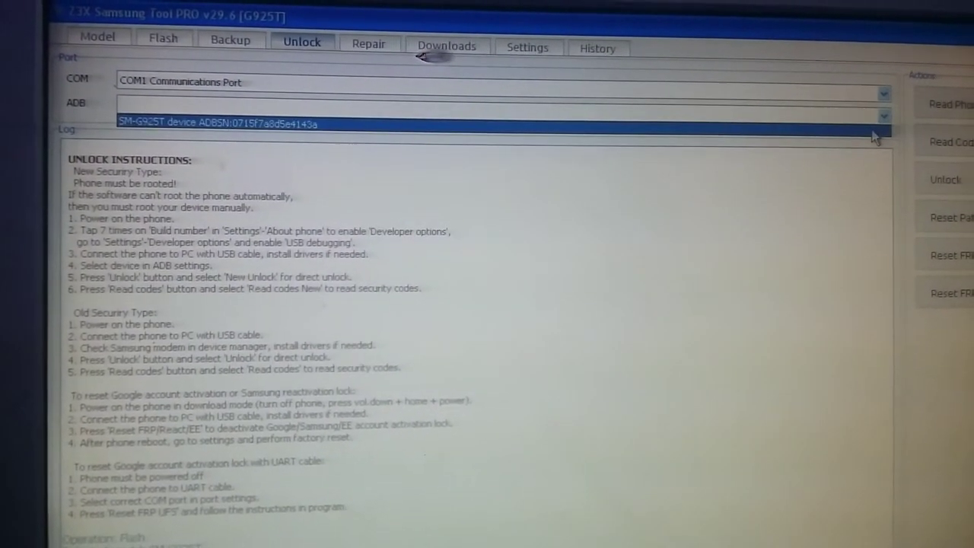
Step: Select the SM-G925T phone from the ADB device dropdown on the Unlock tab
click(837, 121)
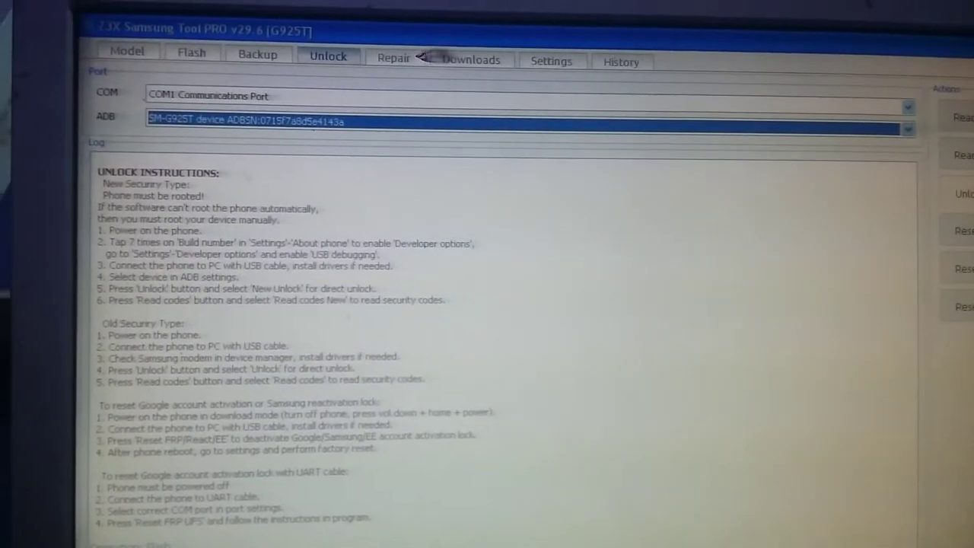